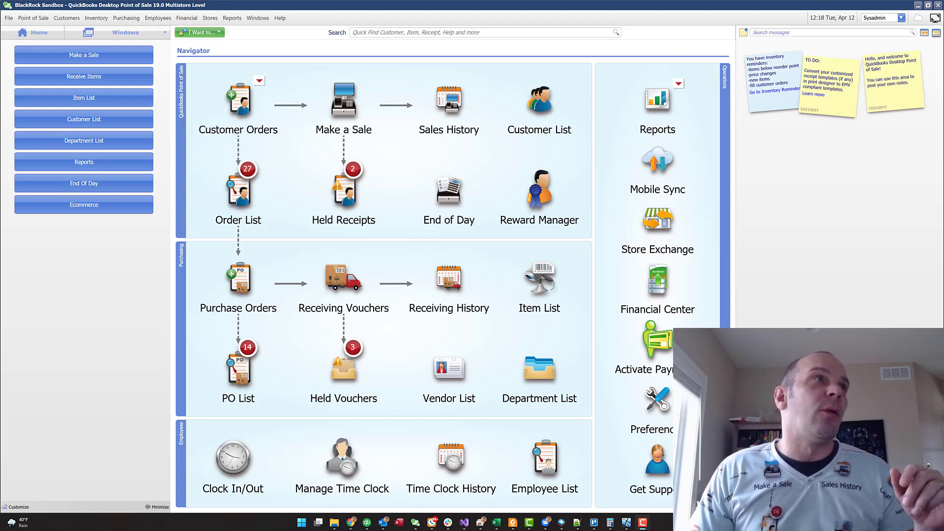
- Bring the remote Edina Store window over the headquarters window for viewing and move it off the display again
{"action": "left_click_drag", "start_coordinate": [0, 31], "coordinate": [764, 29]}
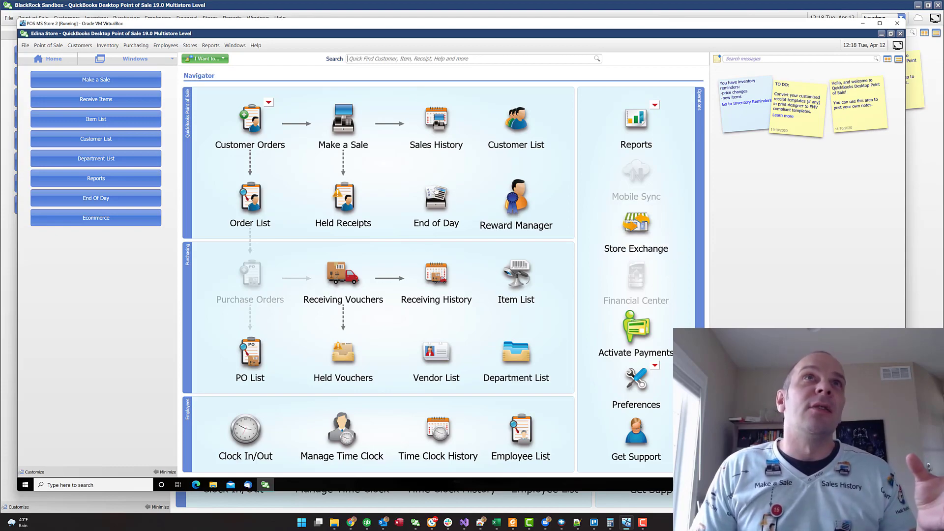
{"action": "left_click_drag", "start_coordinate": [343, 27], "coordinate": [0, 58]}
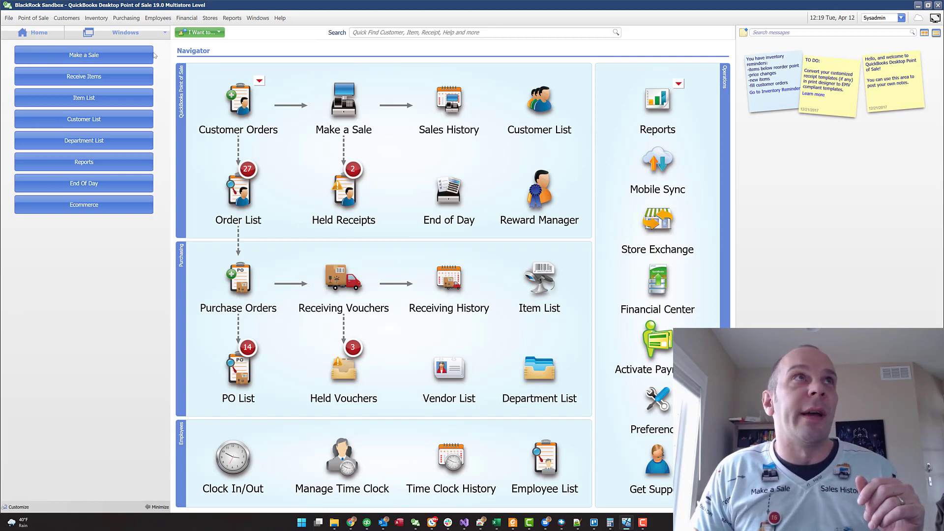
- Open the company preferences of the BlackRock Sandbox headquarters file at the Multi-Store page
{"action": "left_click", "coordinate": [9, 18]}
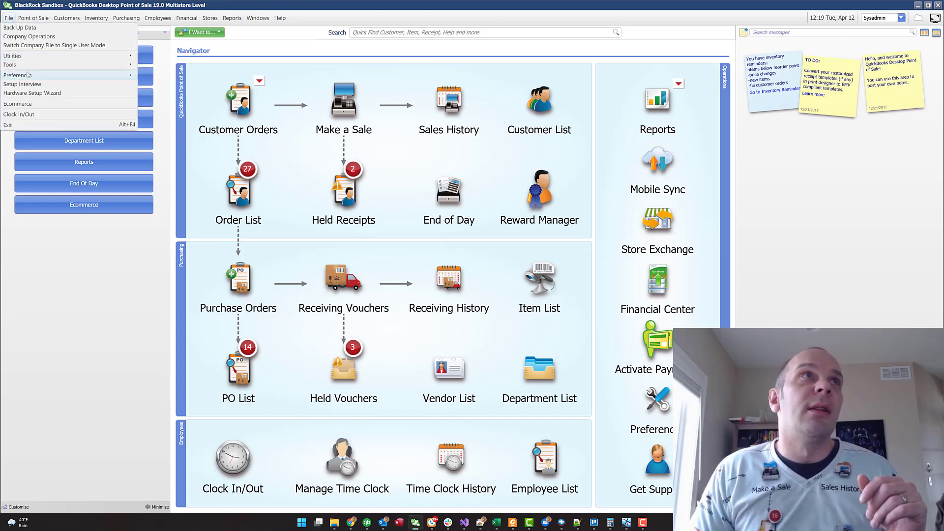
{"action": "mouse_move", "coordinate": [28, 75]}
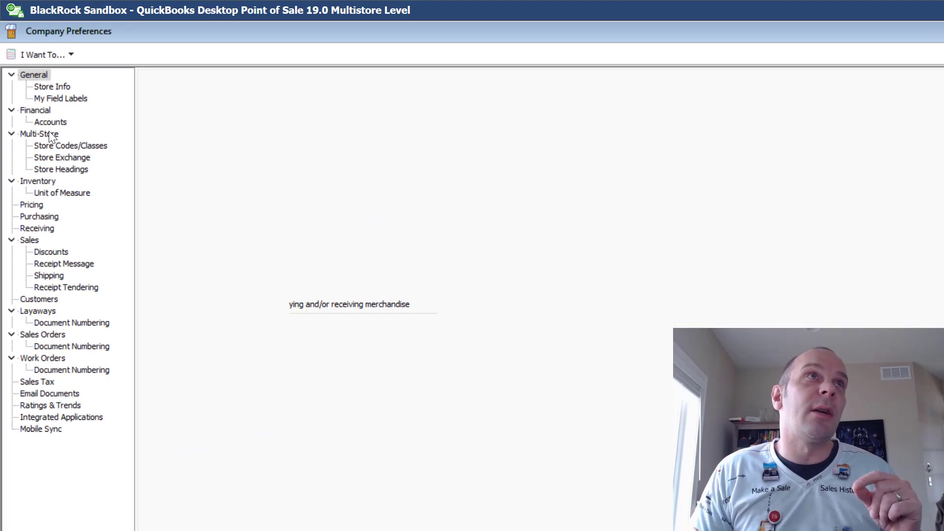
{"action": "left_click", "coordinate": [48, 132]}
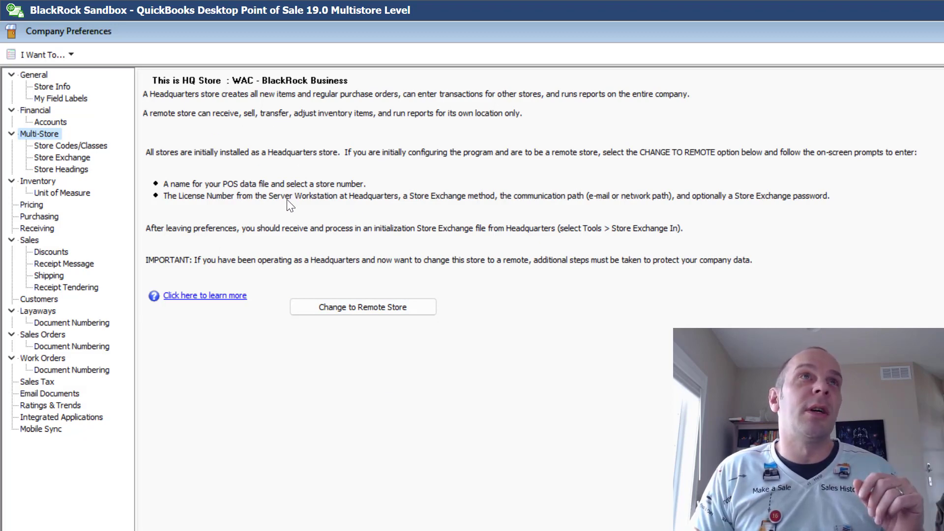
- Show the Store Codes/Classes preferences and examine the choices for the number of stores in the company
{"action": "left_click", "coordinate": [102, 147]}
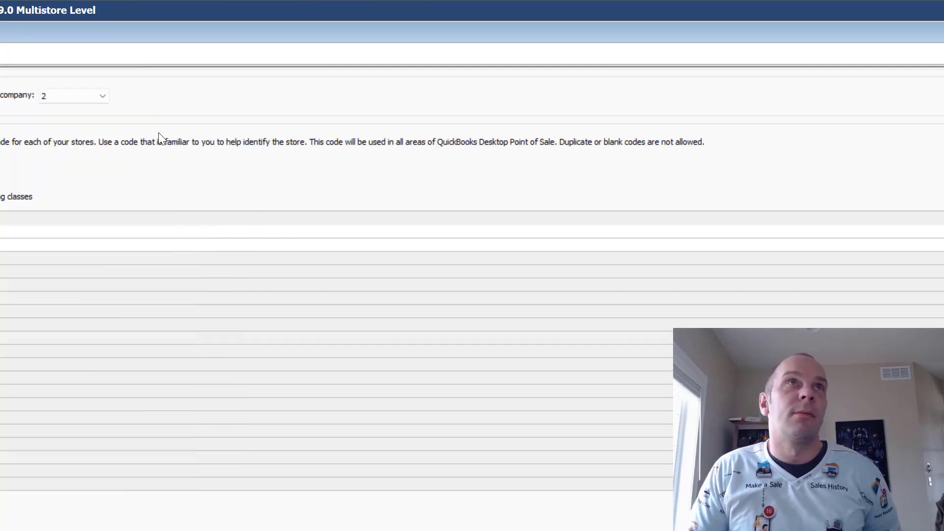
{"action": "left_click", "coordinate": [105, 99]}
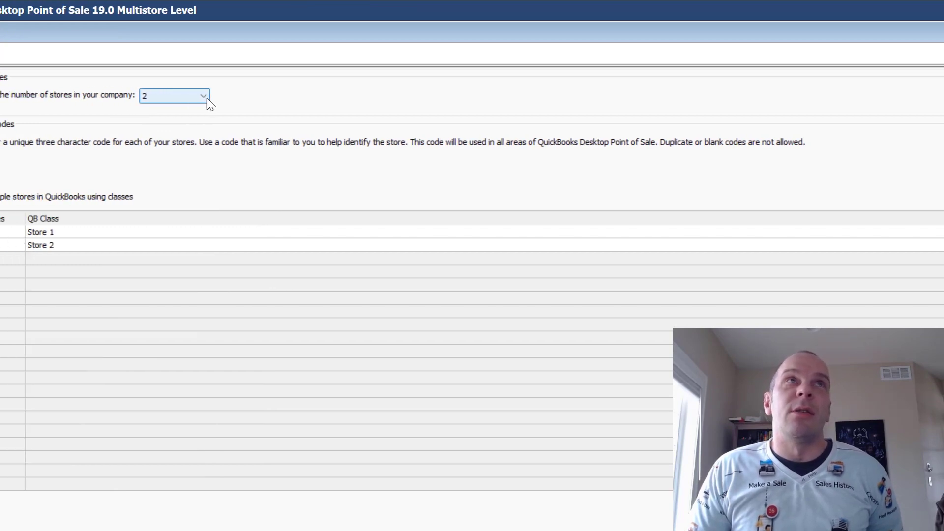
{"action": "left_click", "coordinate": [205, 98]}
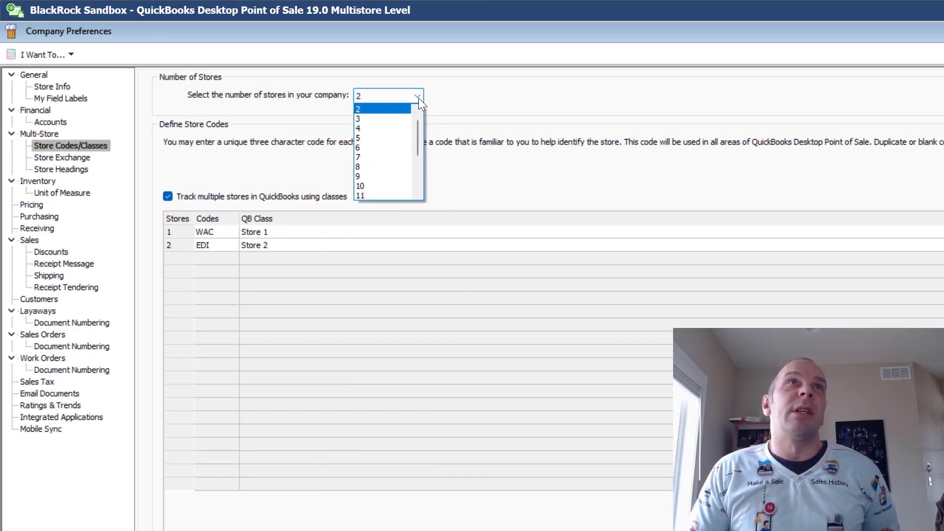
{"action": "mouse_move", "coordinate": [417, 142]}
{"action": "left_mouse_down"}
{"action": "mouse_move", "coordinate": [415, 190]}
{"action": "mouse_move", "coordinate": [416, 129]}
{"action": "left_mouse_up"}
{"action": "left_click", "coordinate": [486, 90]}
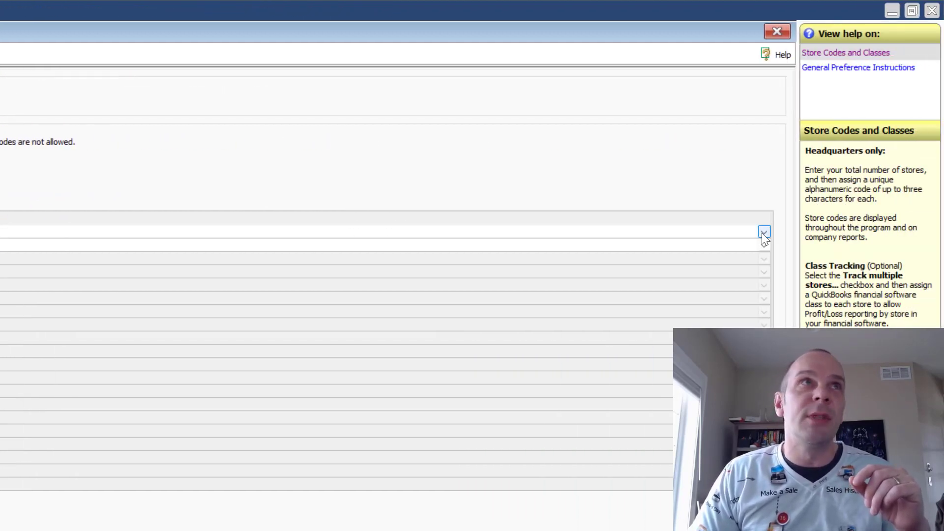
- Examine the QB Class choices available for store 1 and leave its assignment as Store 1
{"action": "left_click", "coordinate": [763, 233]}
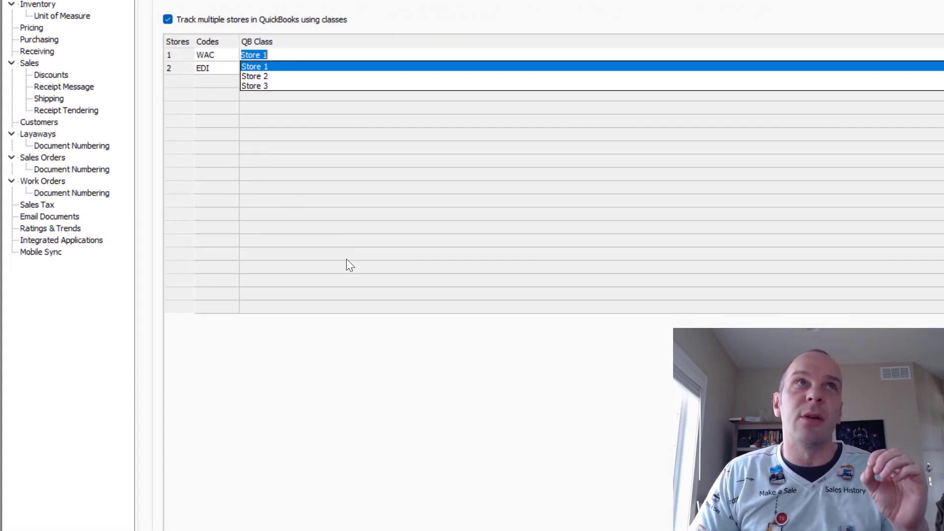
{"action": "left_click", "coordinate": [346, 257]}
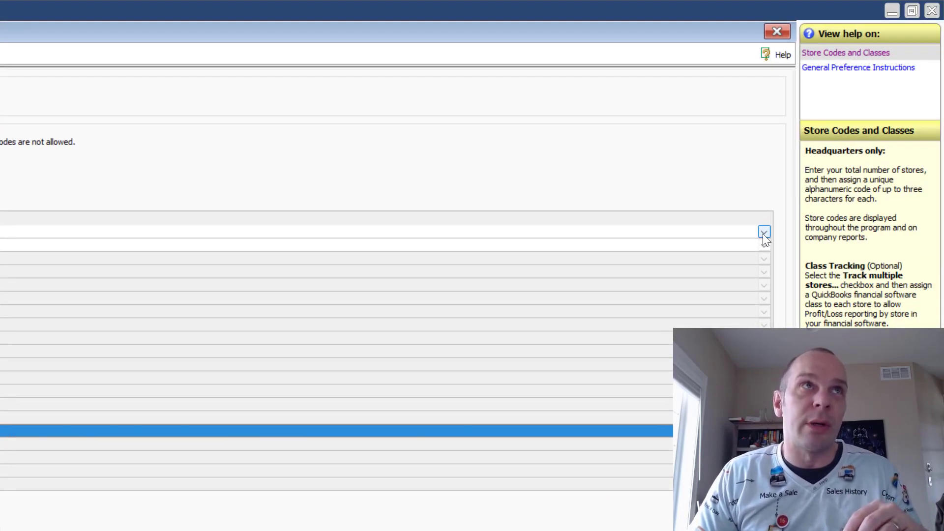
{"action": "left_click", "coordinate": [762, 234]}
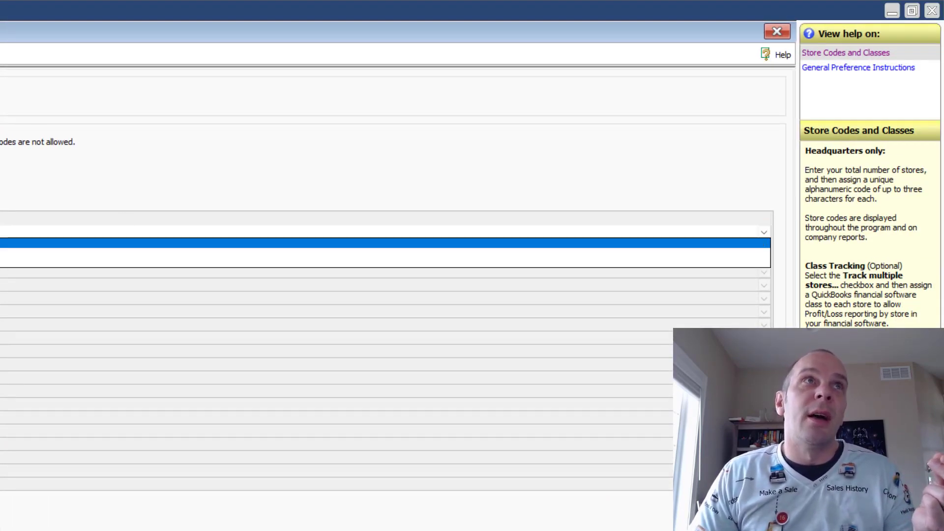
{"action": "left_click", "coordinate": [322, 304]}
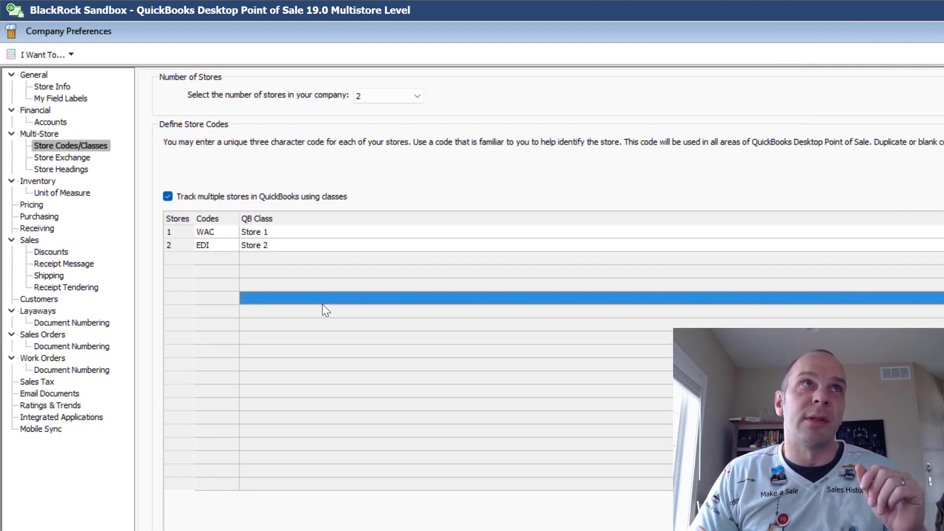
- Examine the three-character store codes WAC and EDI without editing them
{"action": "left_click", "coordinate": [216, 233]}
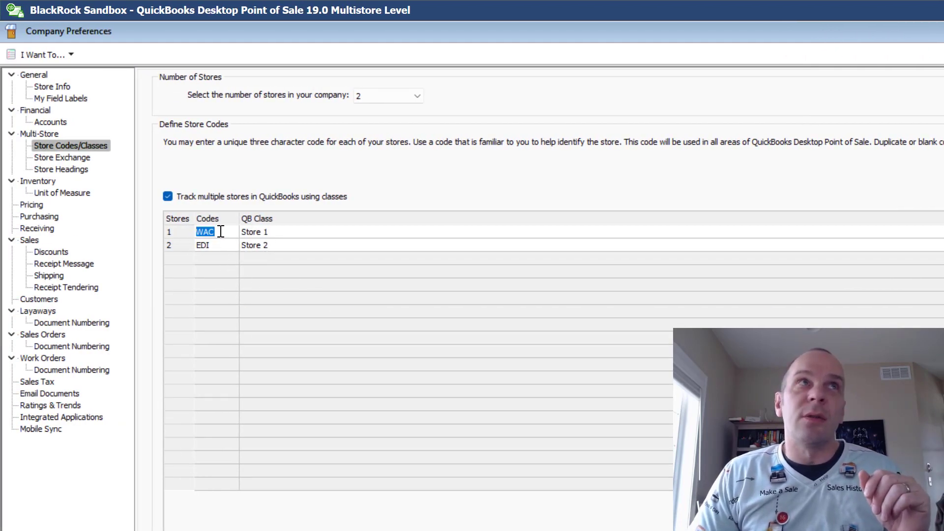
{"action": "left_click_drag", "start_coordinate": [221, 232], "coordinate": [206, 234]}
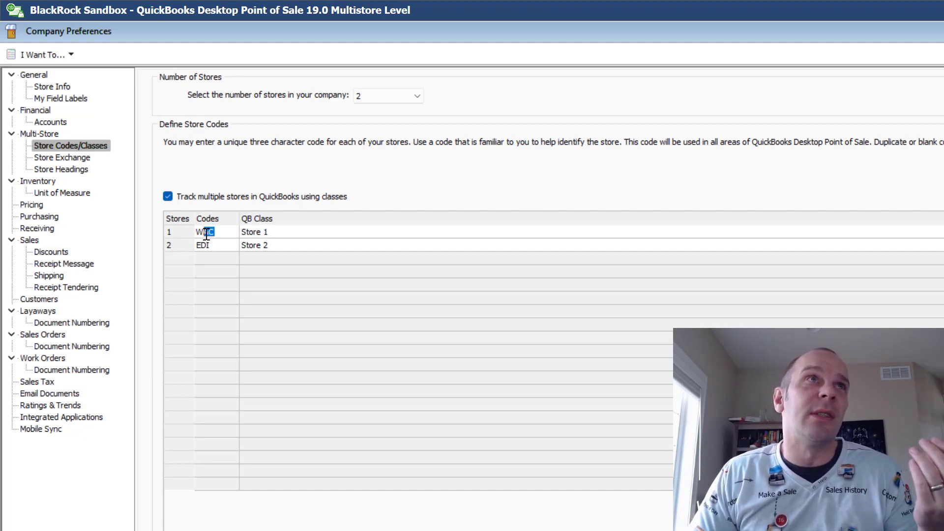
{"action": "left_click", "coordinate": [220, 232]}
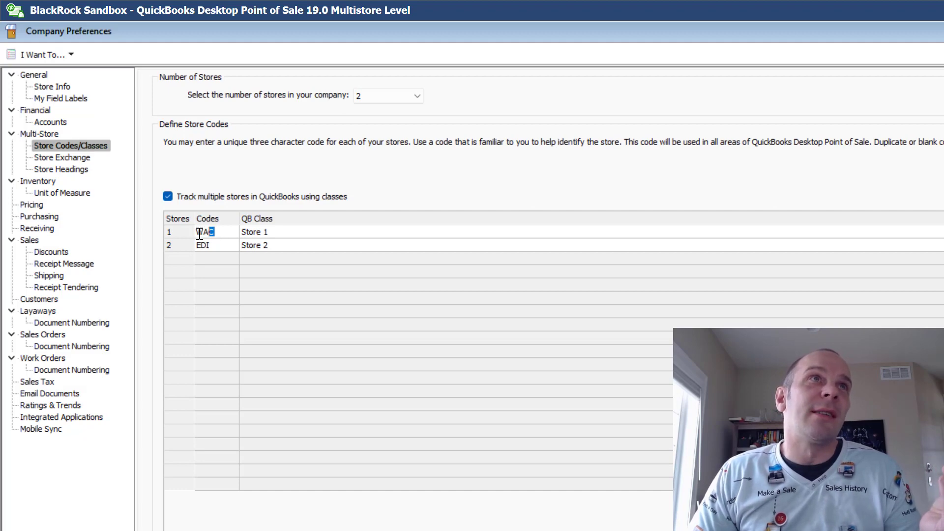
{"action": "double_click", "coordinate": [199, 233]}
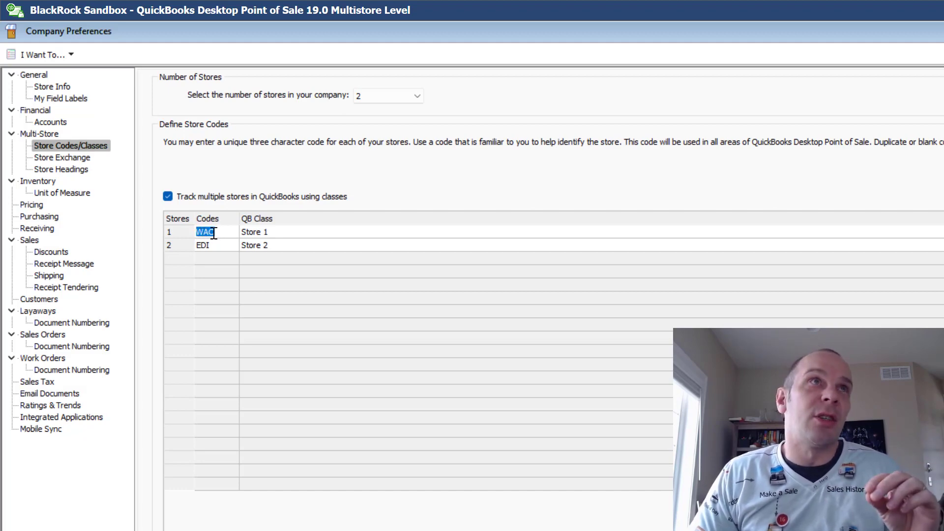
{"action": "left_click_drag", "start_coordinate": [219, 233], "coordinate": [200, 233]}
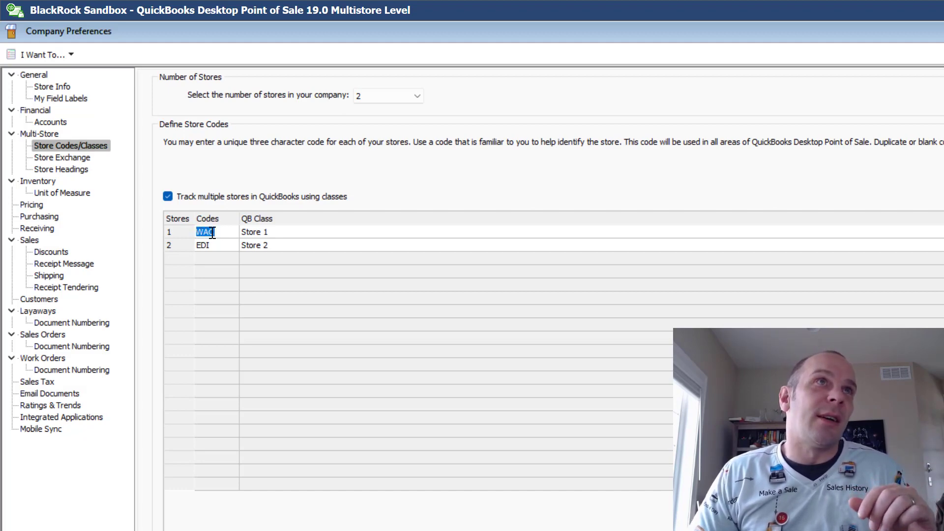
{"action": "left_click", "coordinate": [216, 234]}
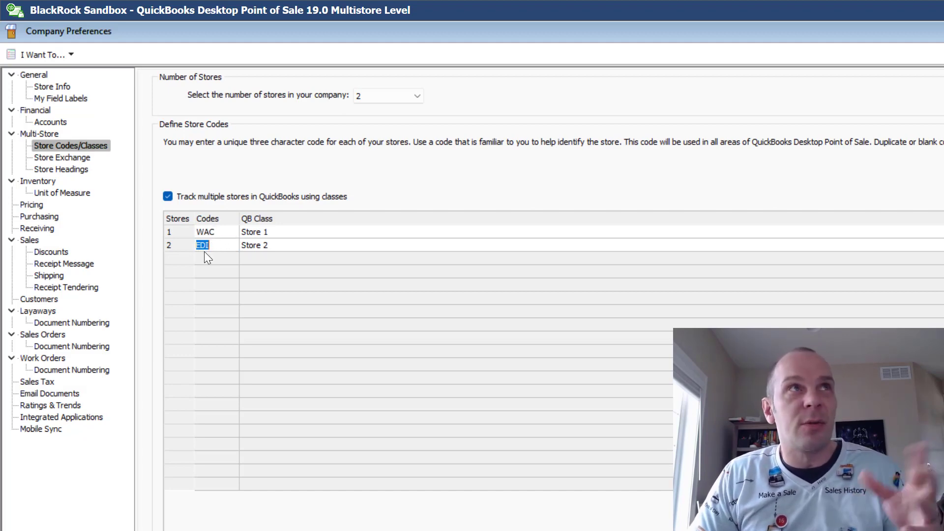
{"action": "key", "text": "Up"}
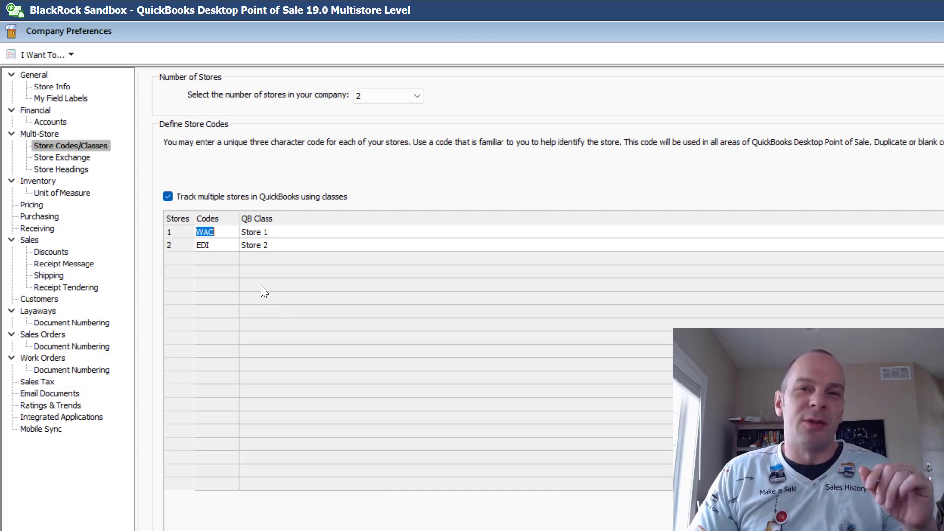
{"action": "left_click", "coordinate": [261, 298]}
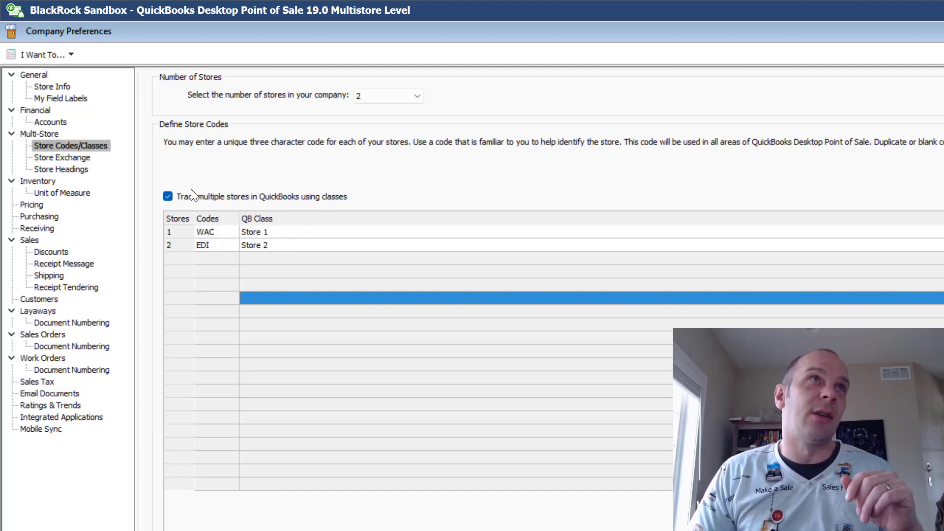
- Look briefly at the Store Exchange preferences and return to Store Codes/Classes to recheck the number-of-stores choices
{"action": "left_click", "coordinate": [86, 159]}
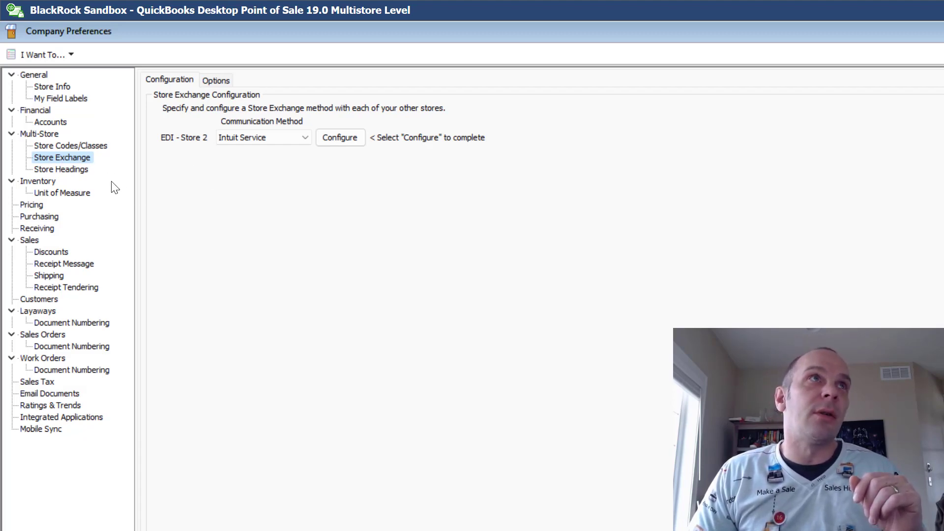
{"action": "left_click", "coordinate": [89, 146]}
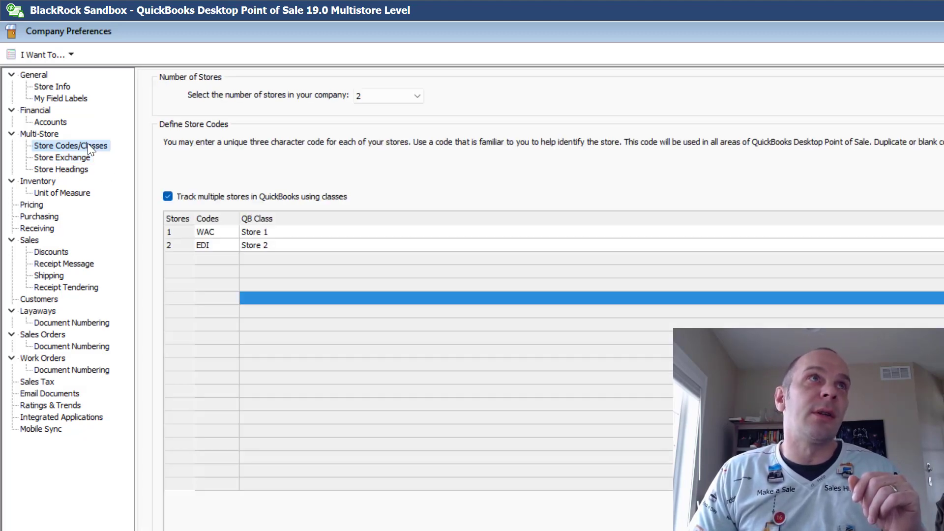
{"action": "left_click", "coordinate": [412, 96]}
{"action": "left_click", "coordinate": [520, 92]}
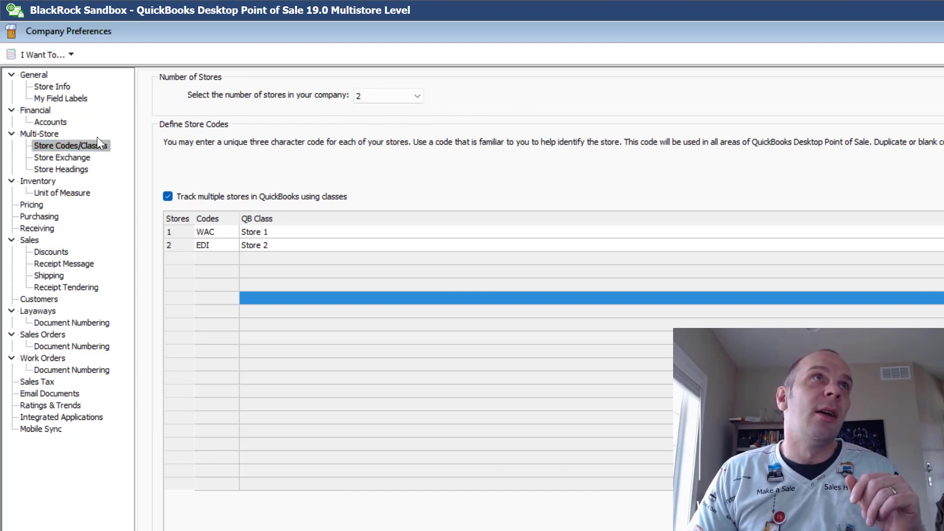
- Review the Store Exchange communication methods and license configuration for store EDI without changes, and show the exchange options
{"action": "left_click", "coordinate": [59, 156]}
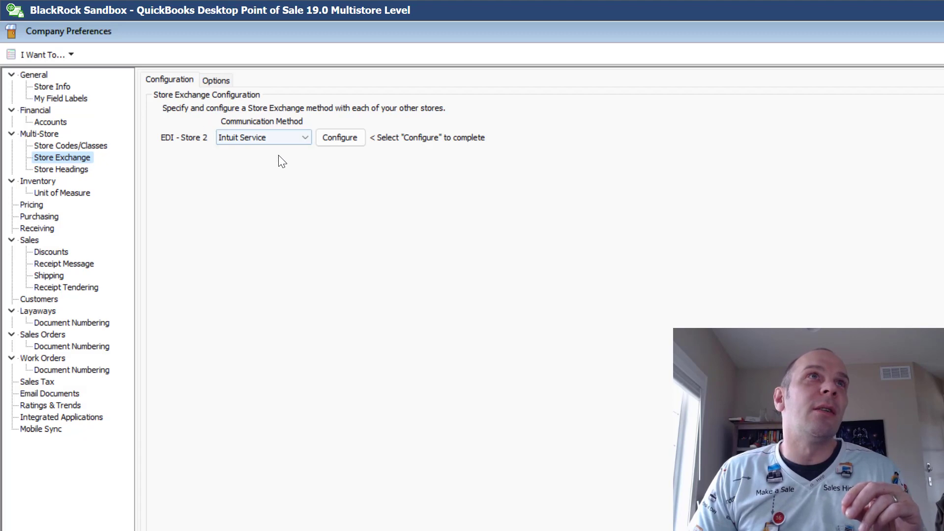
{"action": "left_click", "coordinate": [301, 139]}
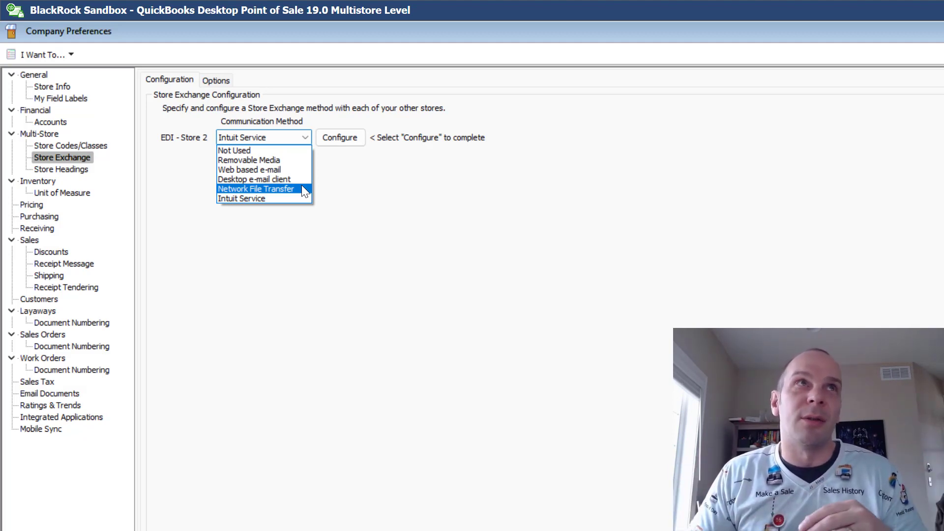
{"action": "left_click", "coordinate": [409, 200]}
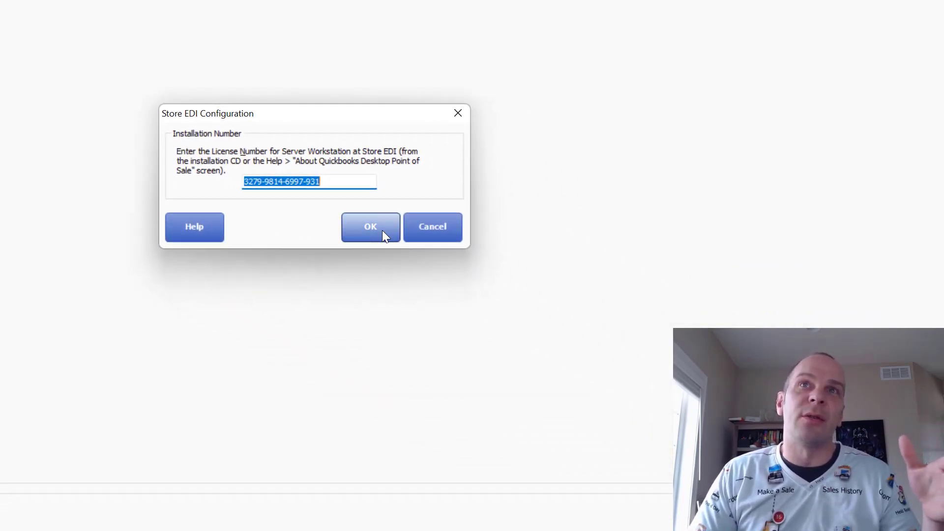
{"action": "left_click", "coordinate": [697, 407]}
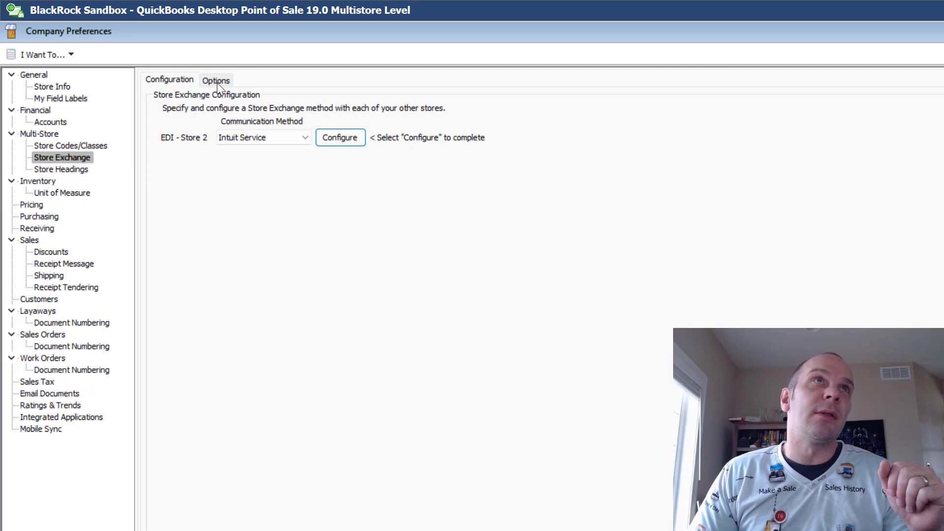
{"action": "left_click", "coordinate": [216, 81]}
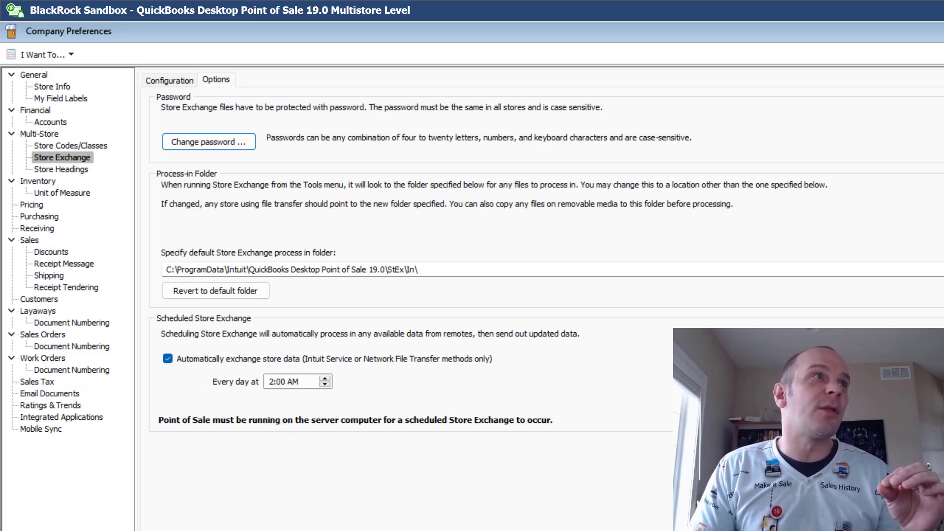
- Switch to the remote Edina Store's window and show the Store Exchange options in its company preferences
{"action": "left_click_drag", "start_coordinate": [1, 105], "coordinate": [935, 49]}
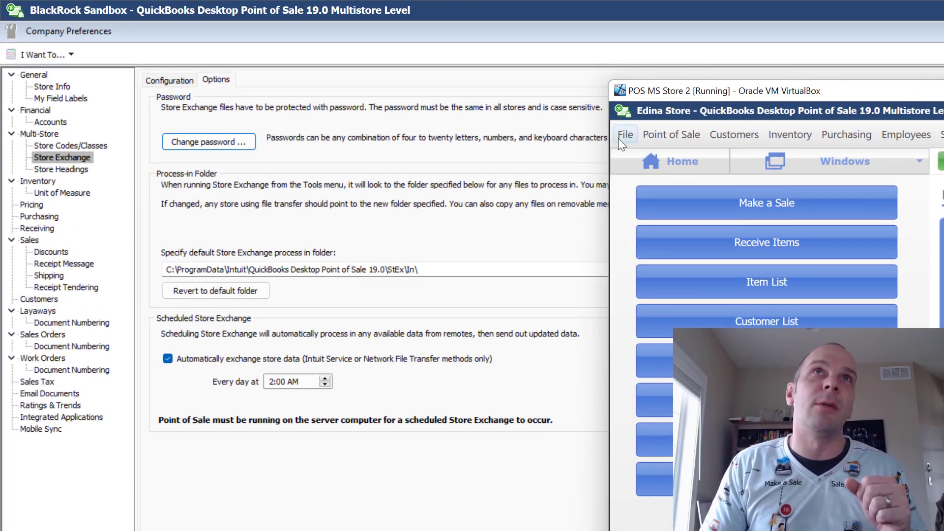
{"action": "left_click", "coordinate": [313, 68]}
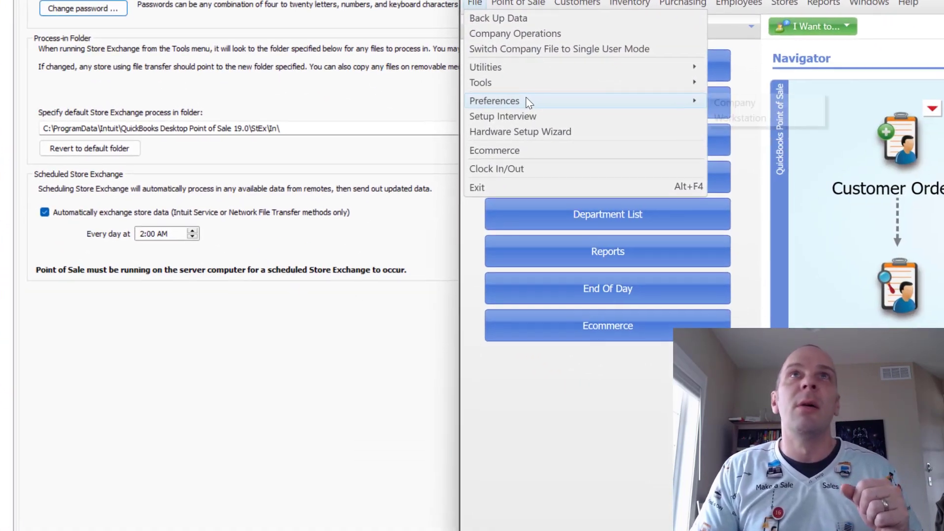
{"action": "mouse_move", "coordinate": [683, 240]}
{"action": "left_click", "coordinate": [767, 102]}
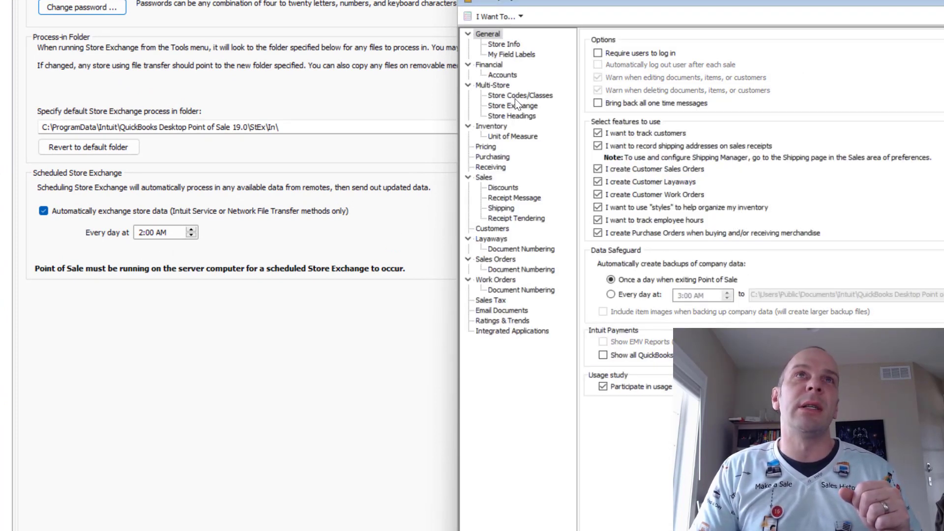
{"action": "left_click", "coordinate": [524, 107]}
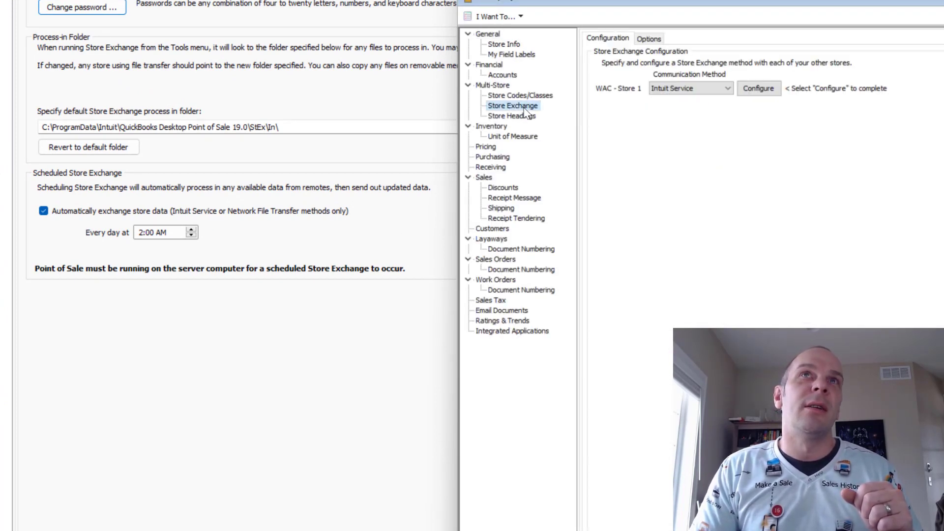
{"action": "left_click", "coordinate": [656, 41]}
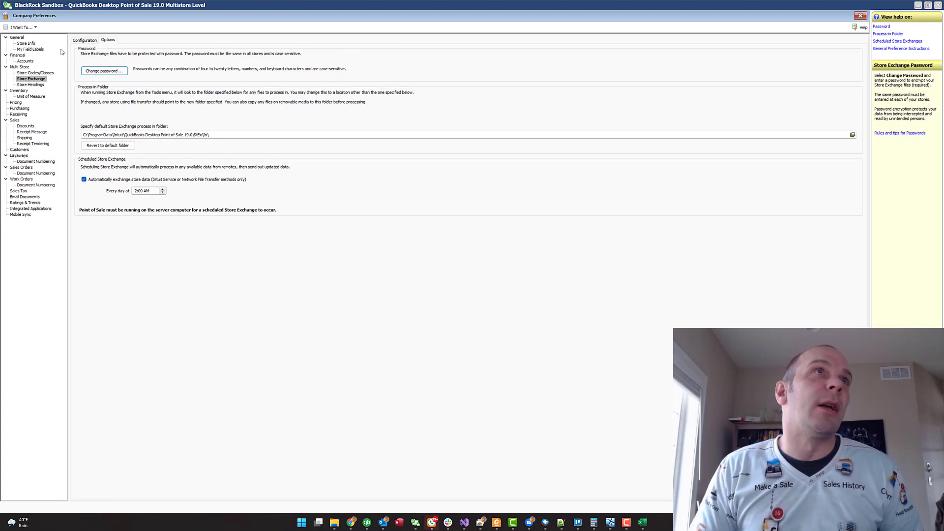
- Back in the headquarters preferences, review the Store Headings of the EDI remote store and the WAC headquarters store
{"action": "left_click", "coordinate": [32, 85]}
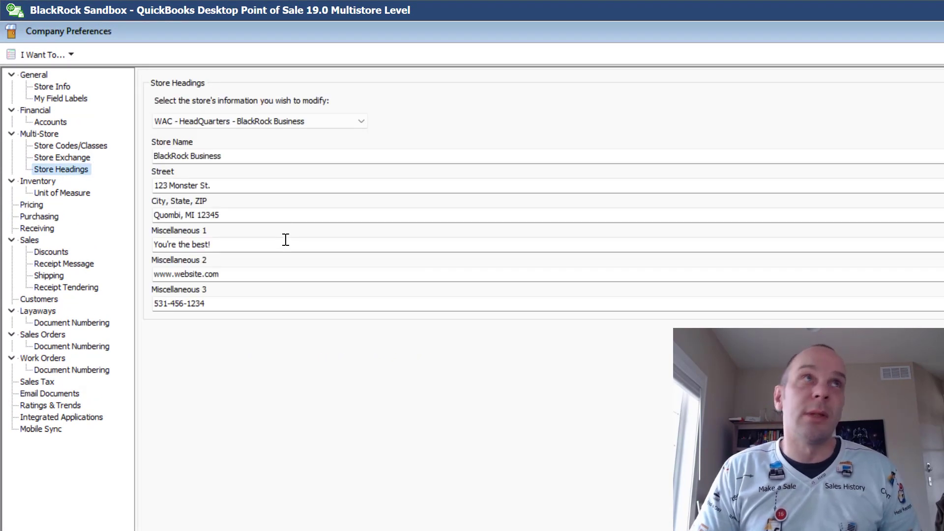
{"action": "left_click", "coordinate": [347, 119]}
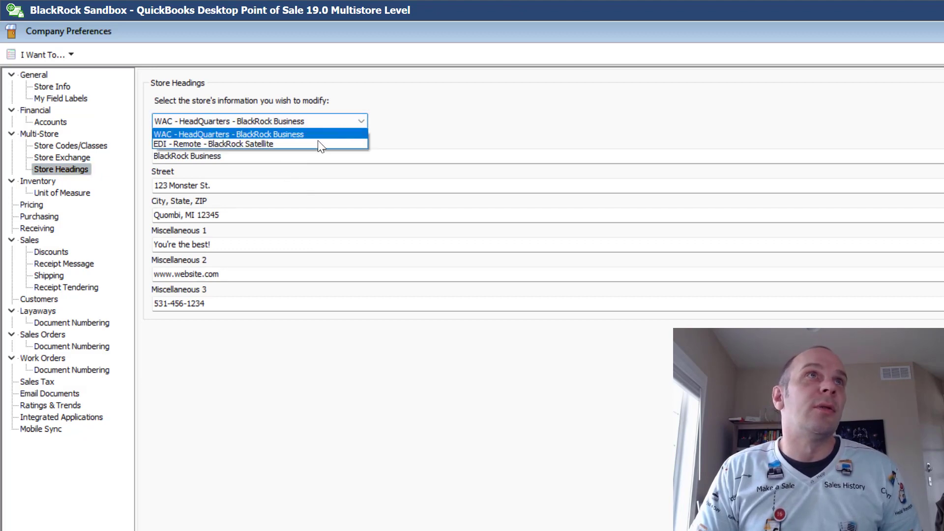
{"action": "left_click", "coordinate": [315, 145]}
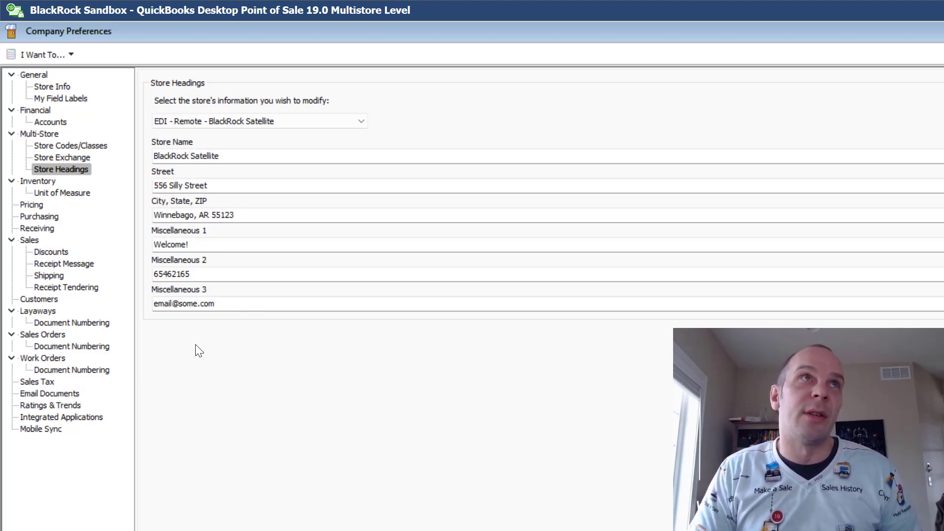
{"action": "left_click", "coordinate": [334, 120]}
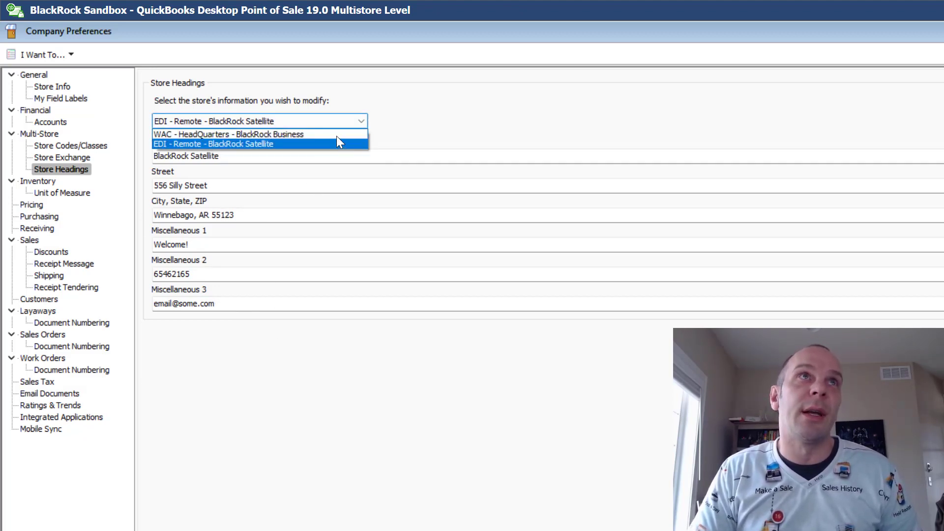
{"action": "left_click", "coordinate": [336, 137]}
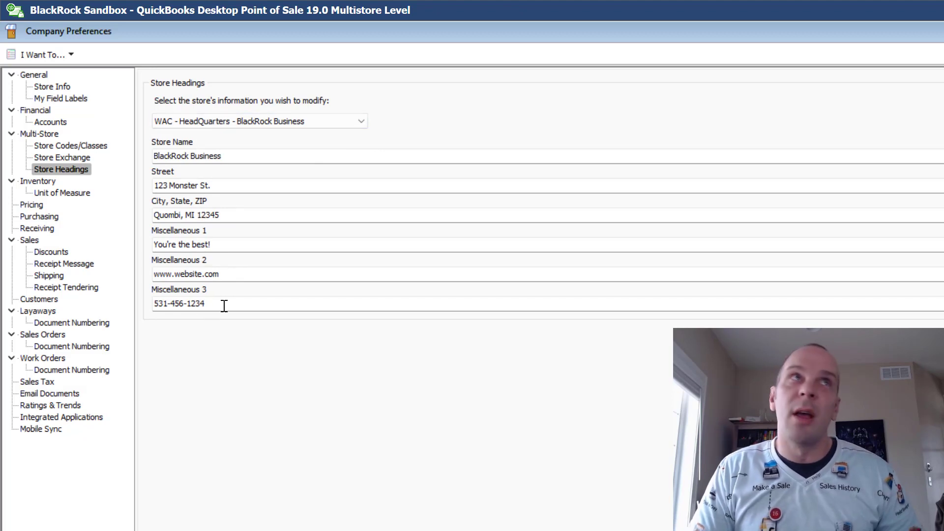